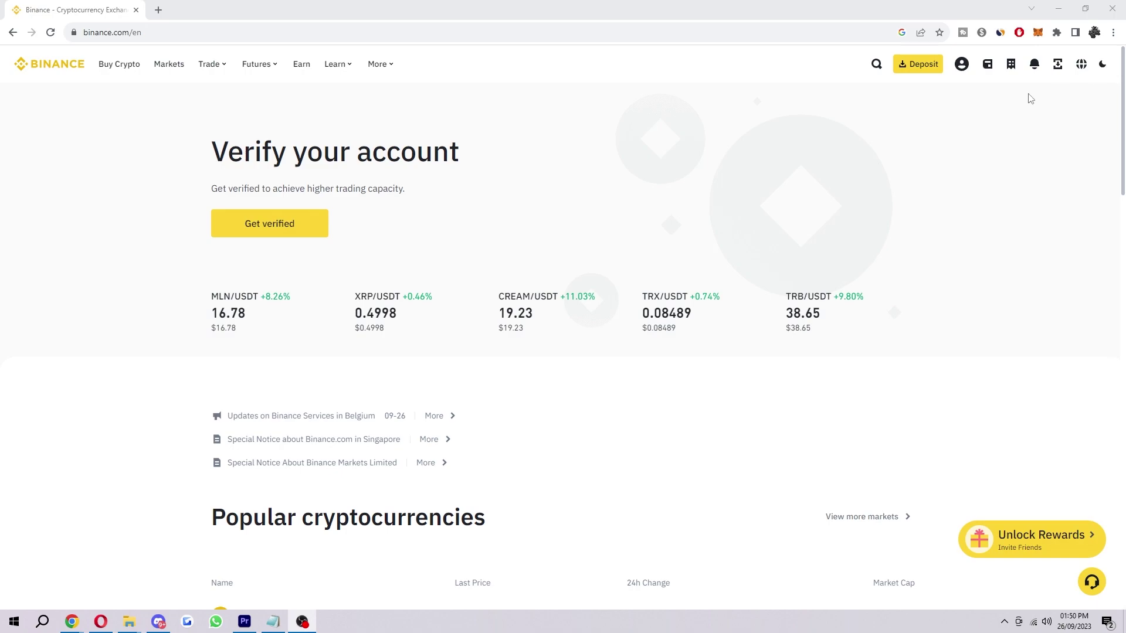
Step: Go to the account Security page and highlight the Two-Factor Authentication (2FA) heading
click(962, 64)
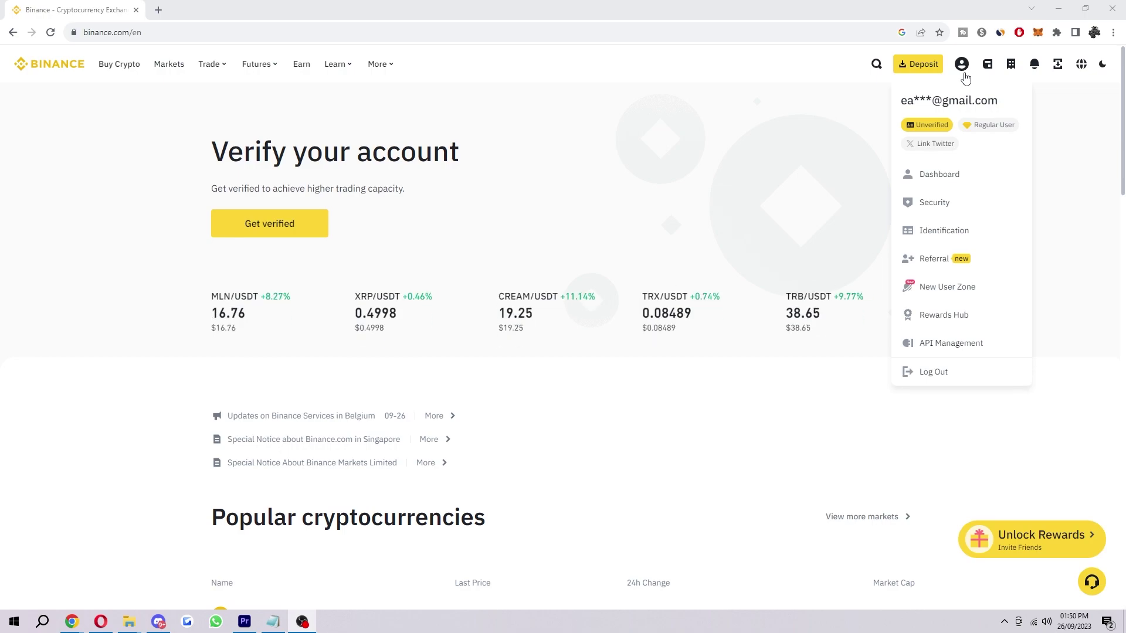
click(940, 203)
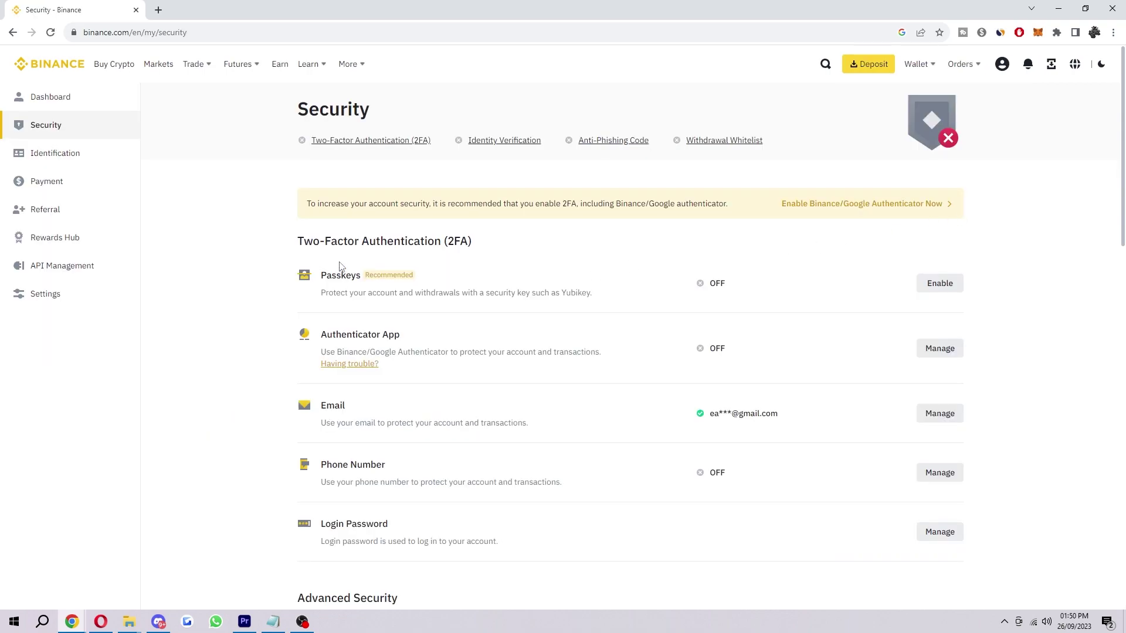
drag(290, 239, 466, 241)
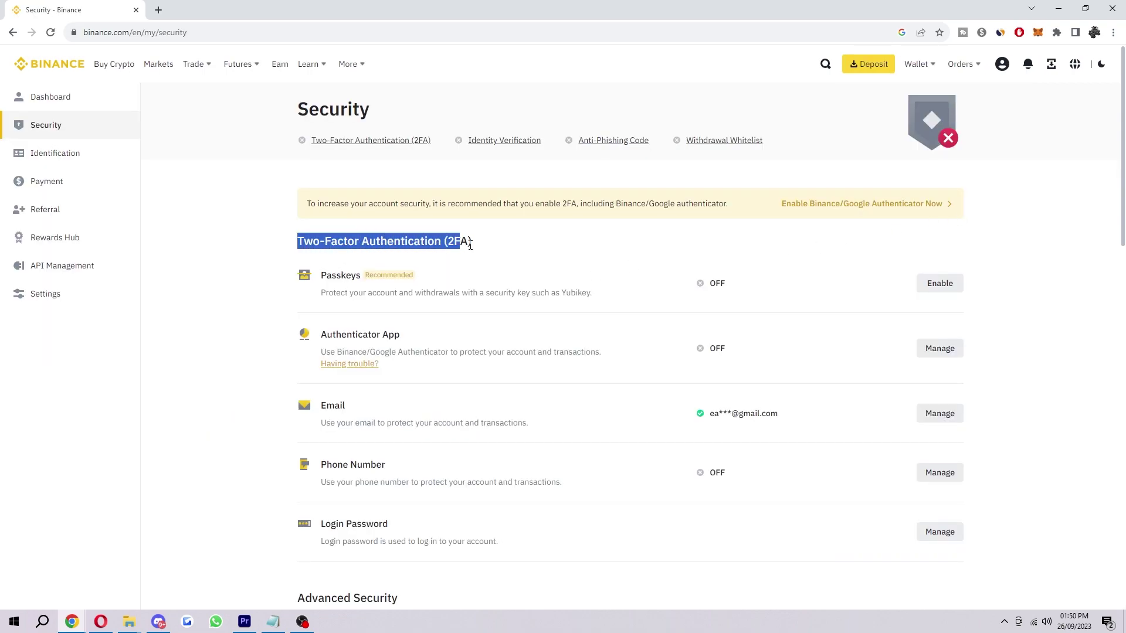
click(536, 257)
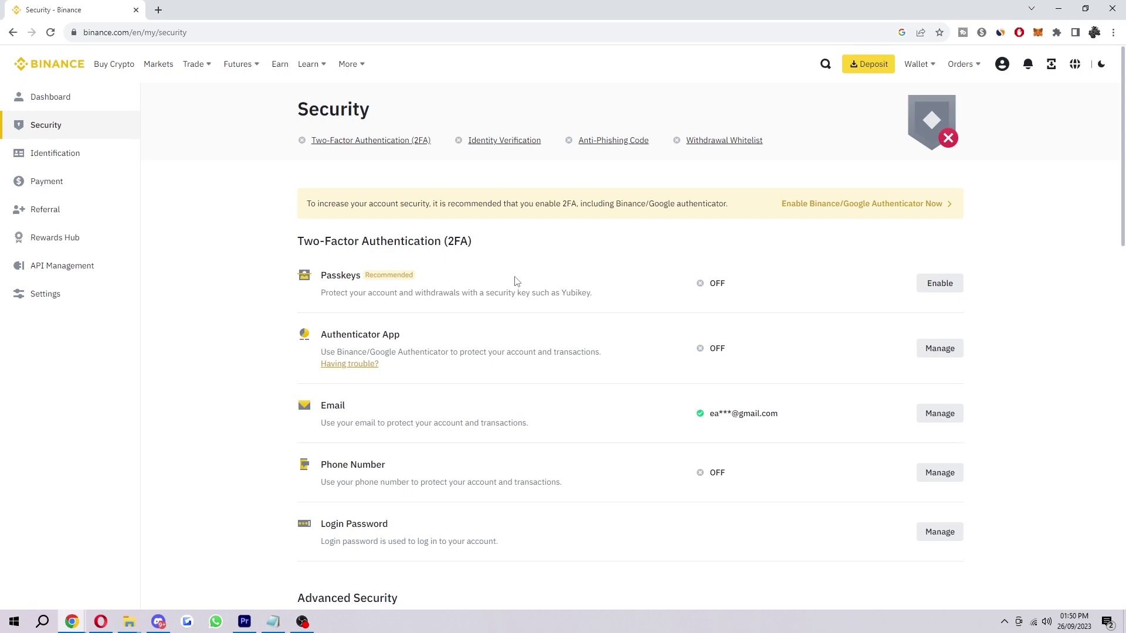
Step: Highlight the email protection description and the Authenticator App title to review them
drag(331, 423, 761, 428)
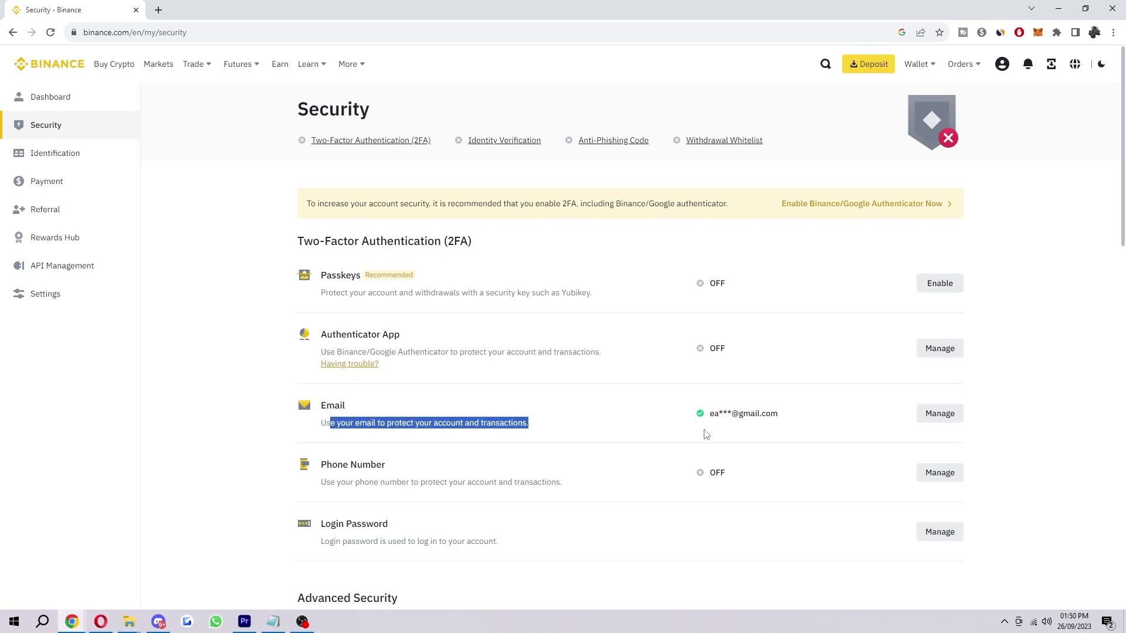
click(809, 423)
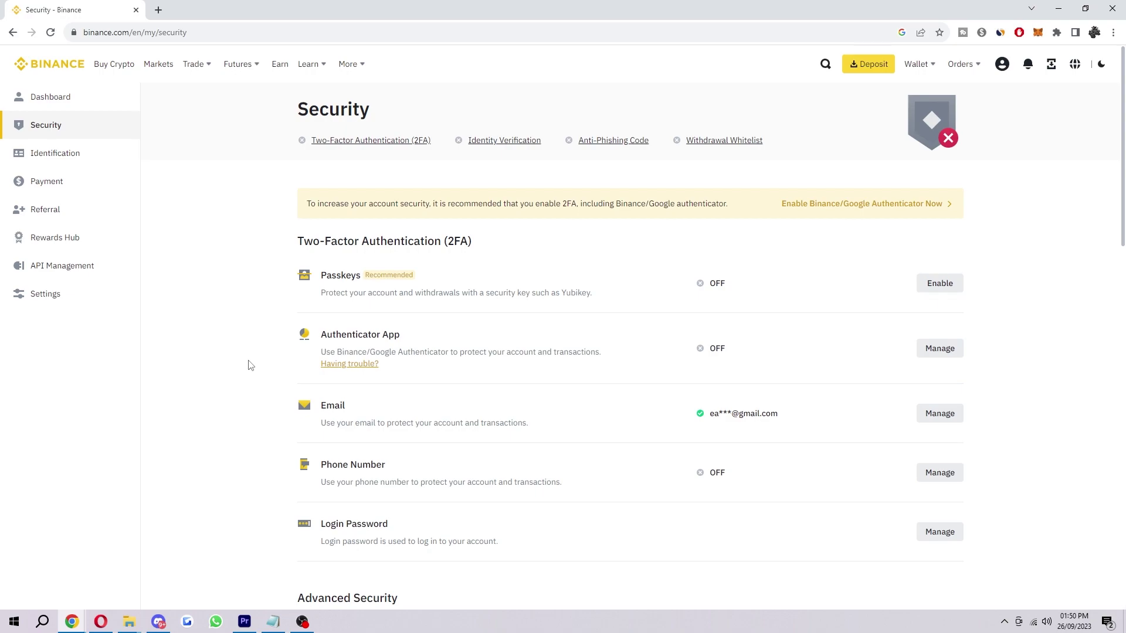
drag(319, 336, 402, 336)
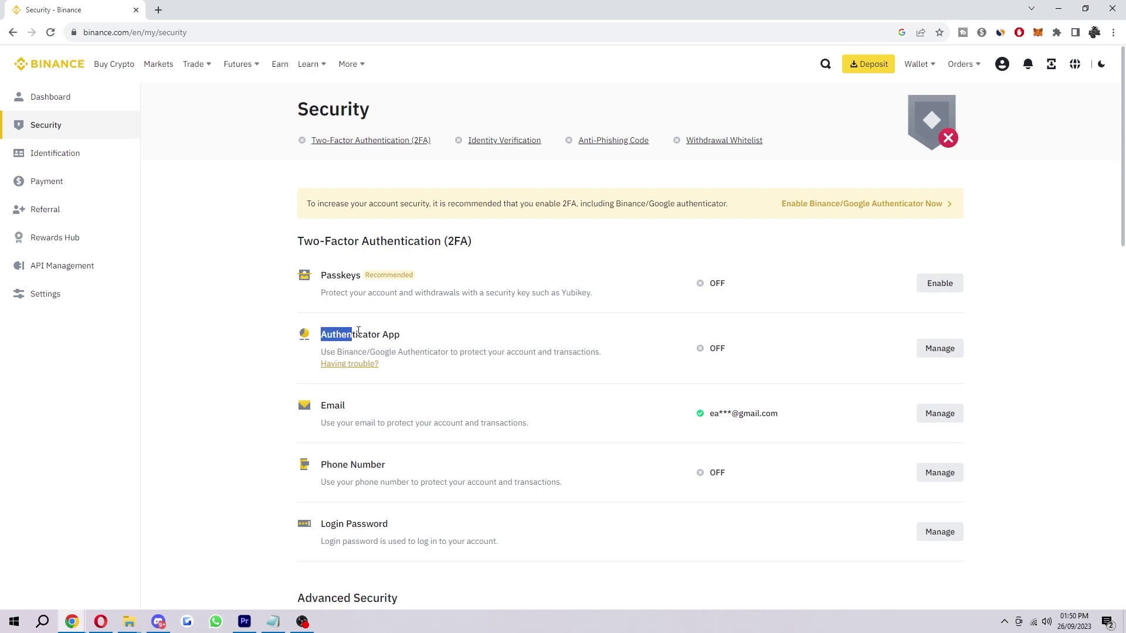
click(422, 339)
drag(401, 334, 319, 334)
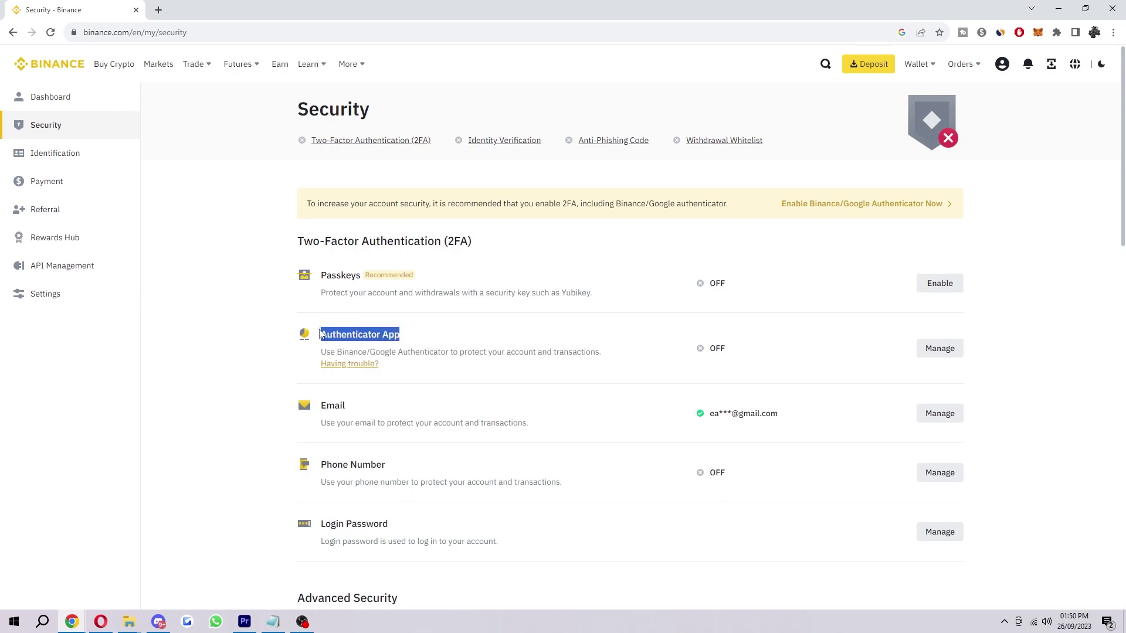
click(458, 351)
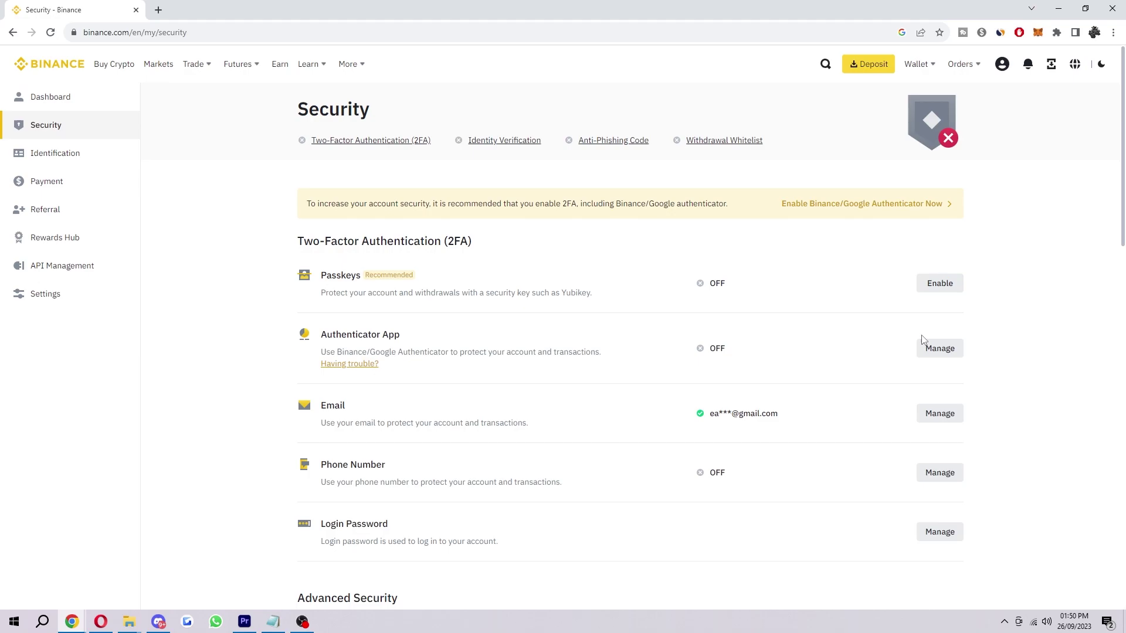
click(939, 349)
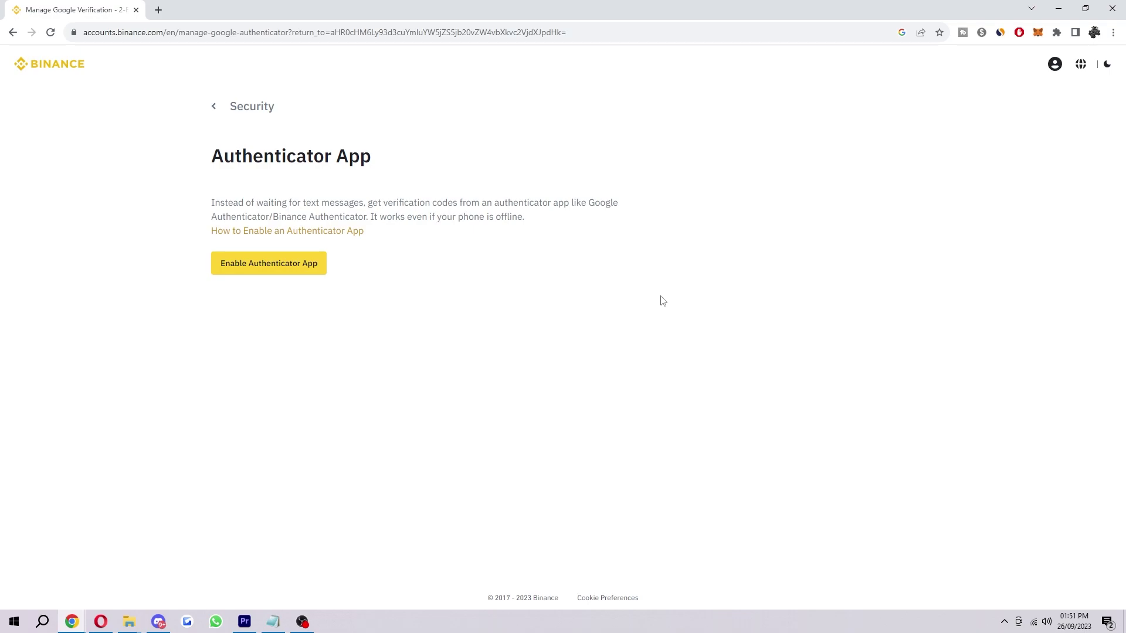
click(282, 266)
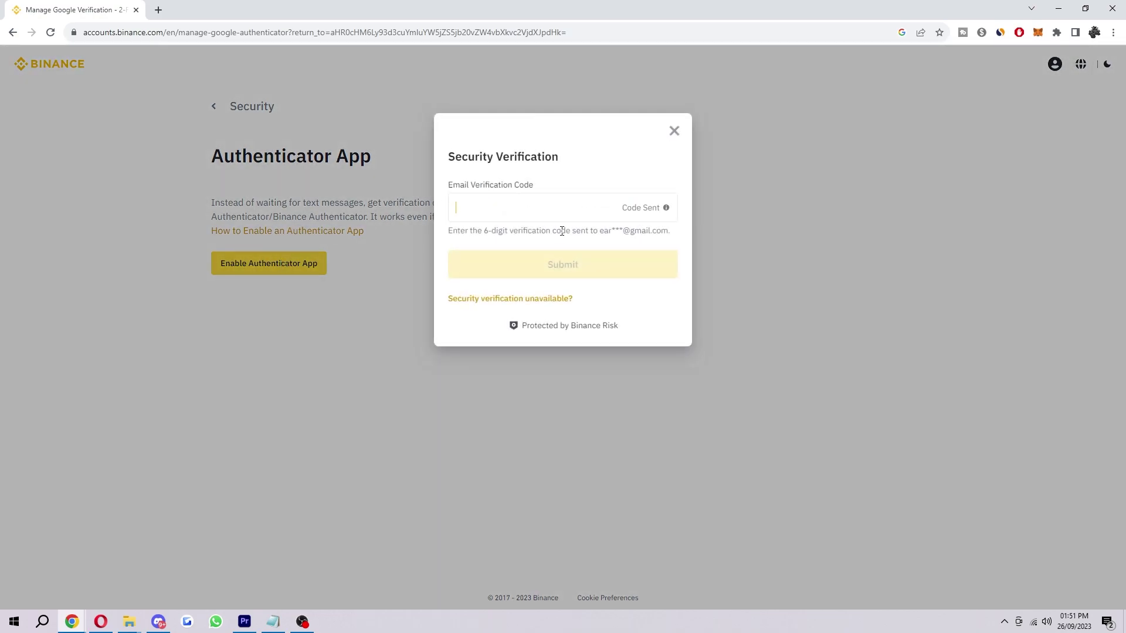
drag(600, 230, 690, 234)
click(682, 255)
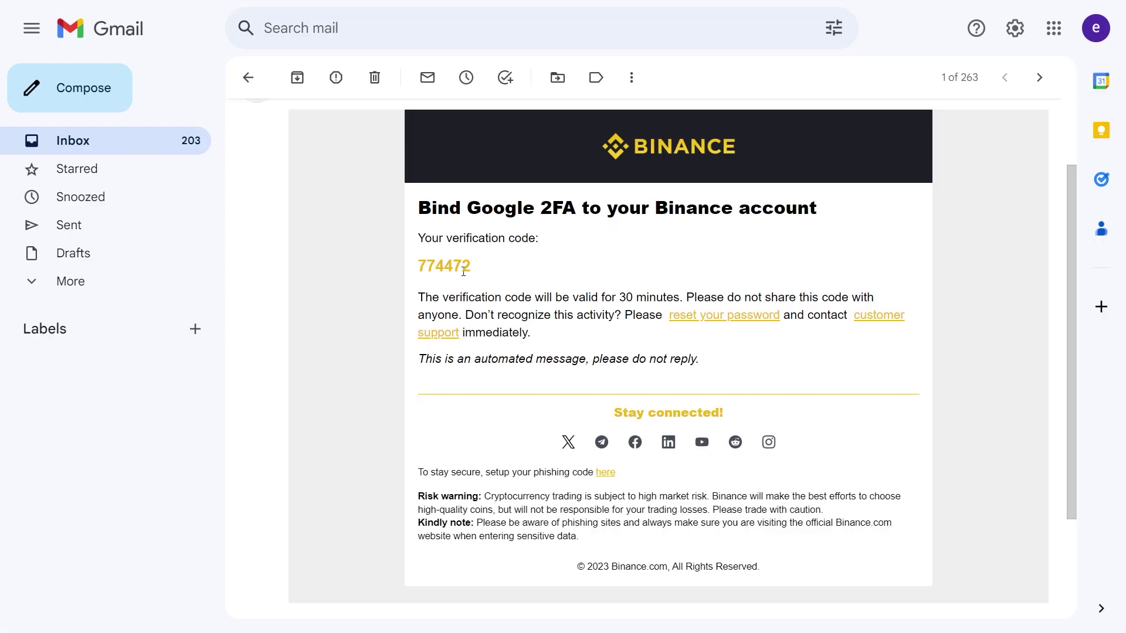
double_click(458, 267)
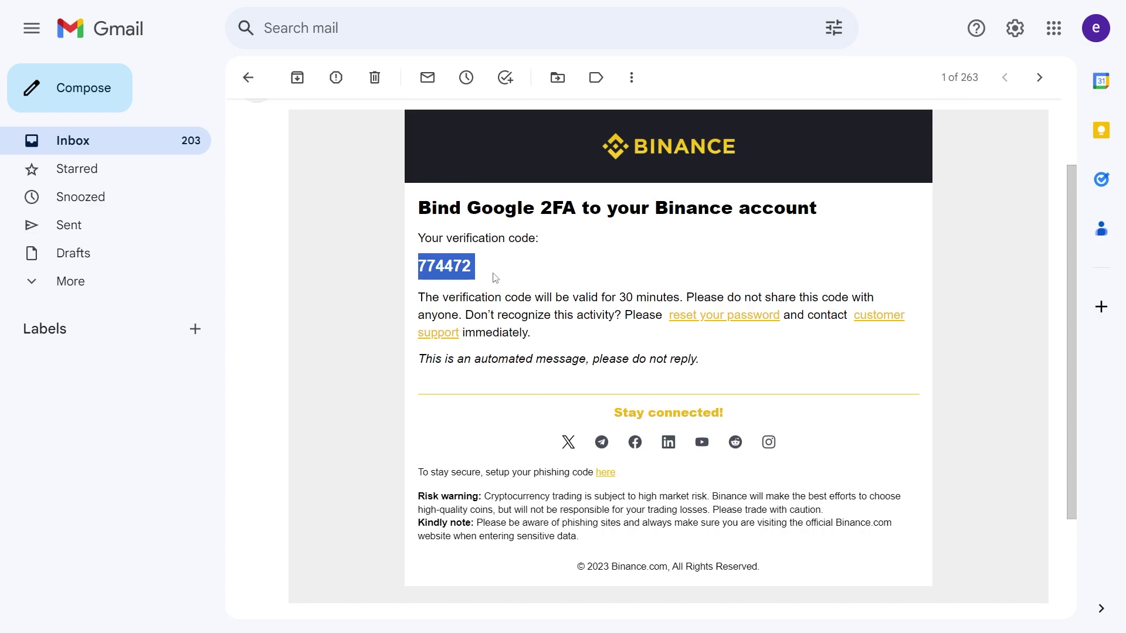
key(ctrl+c)
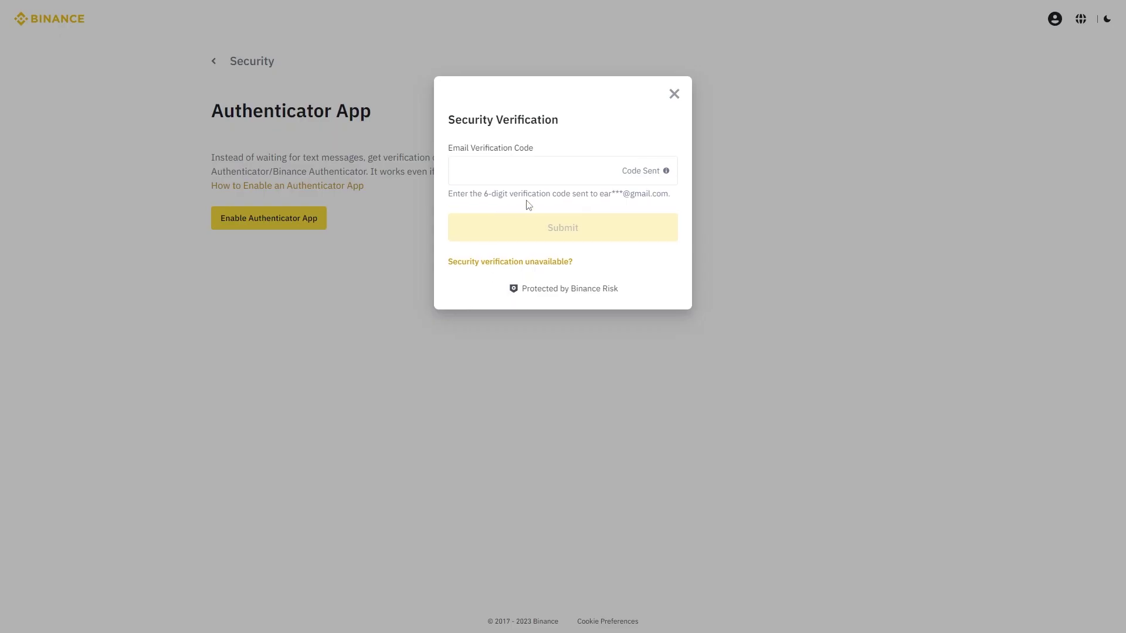
click(536, 171)
key(ctrl+v)
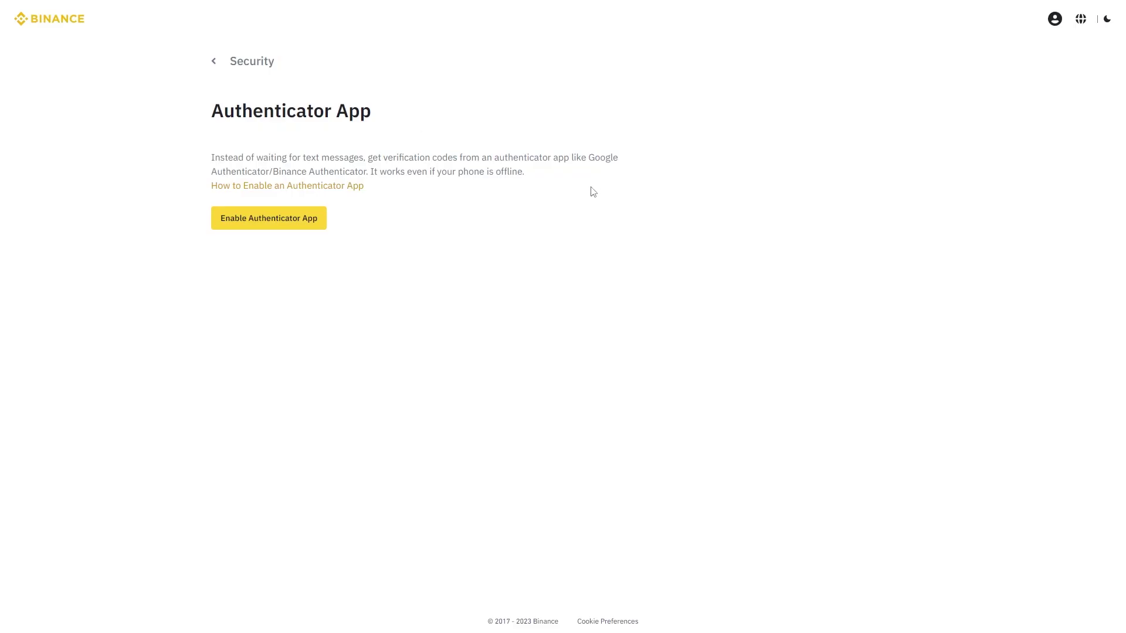